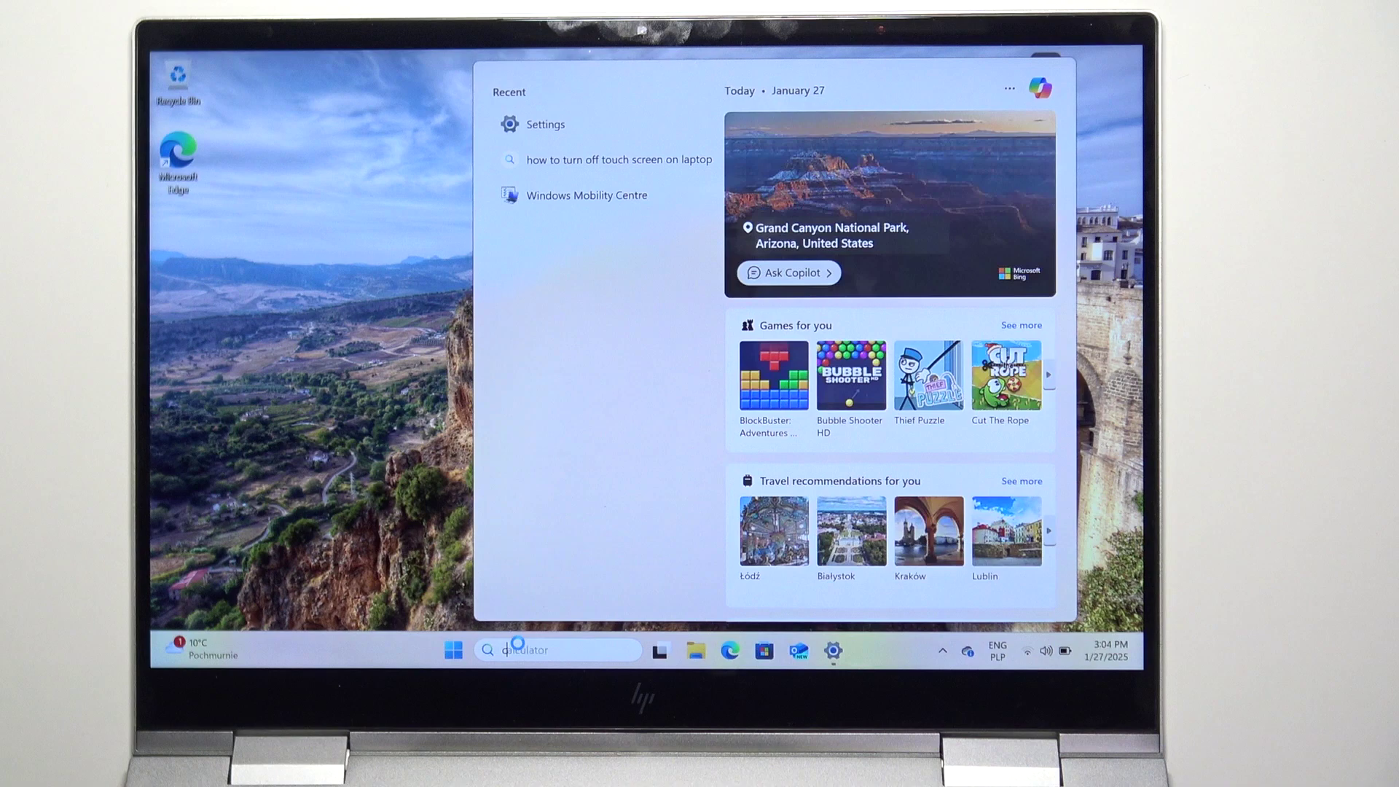
{"action": "type", "text": "camera"}
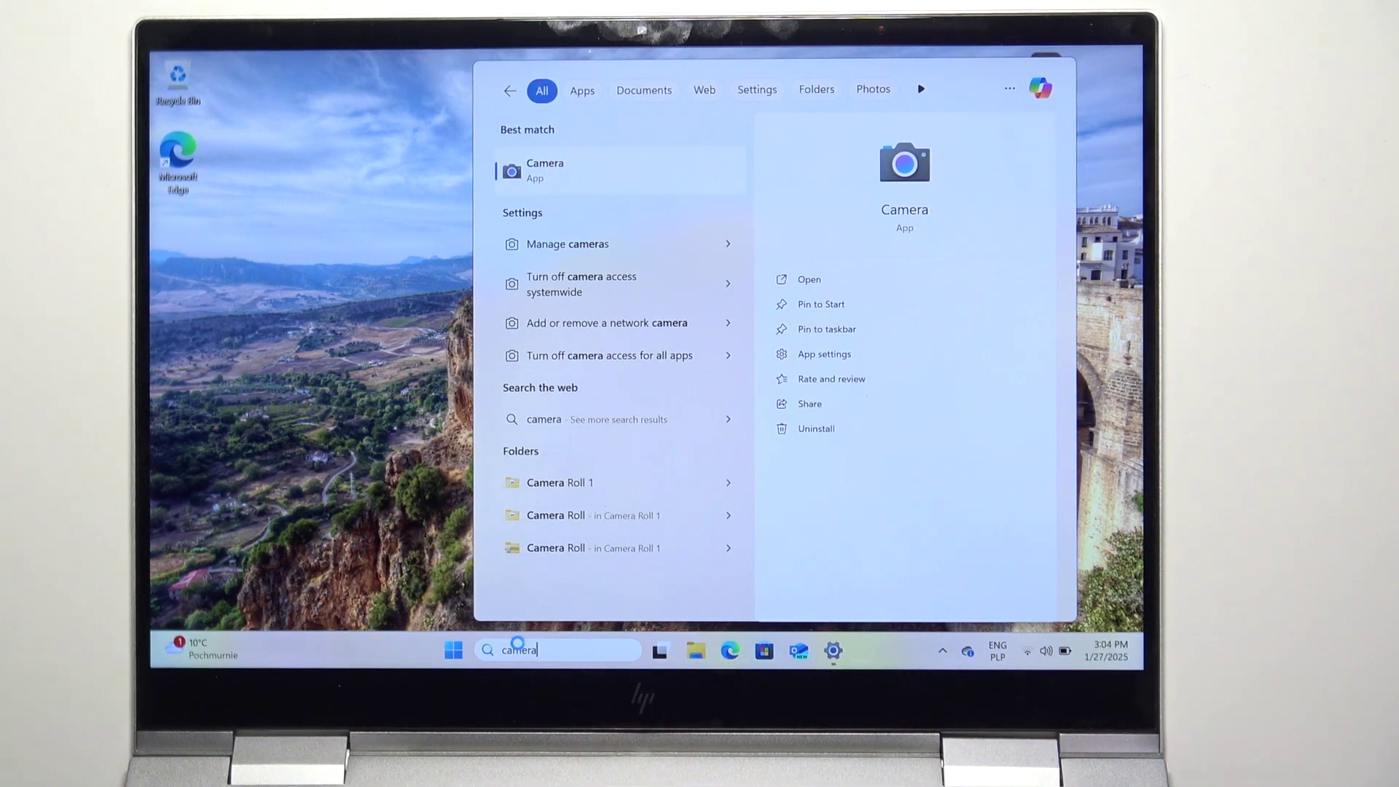
Launch Camera from the search results and allow its microphone and camera access
{"action": "left_click", "coordinate": [543, 177]}
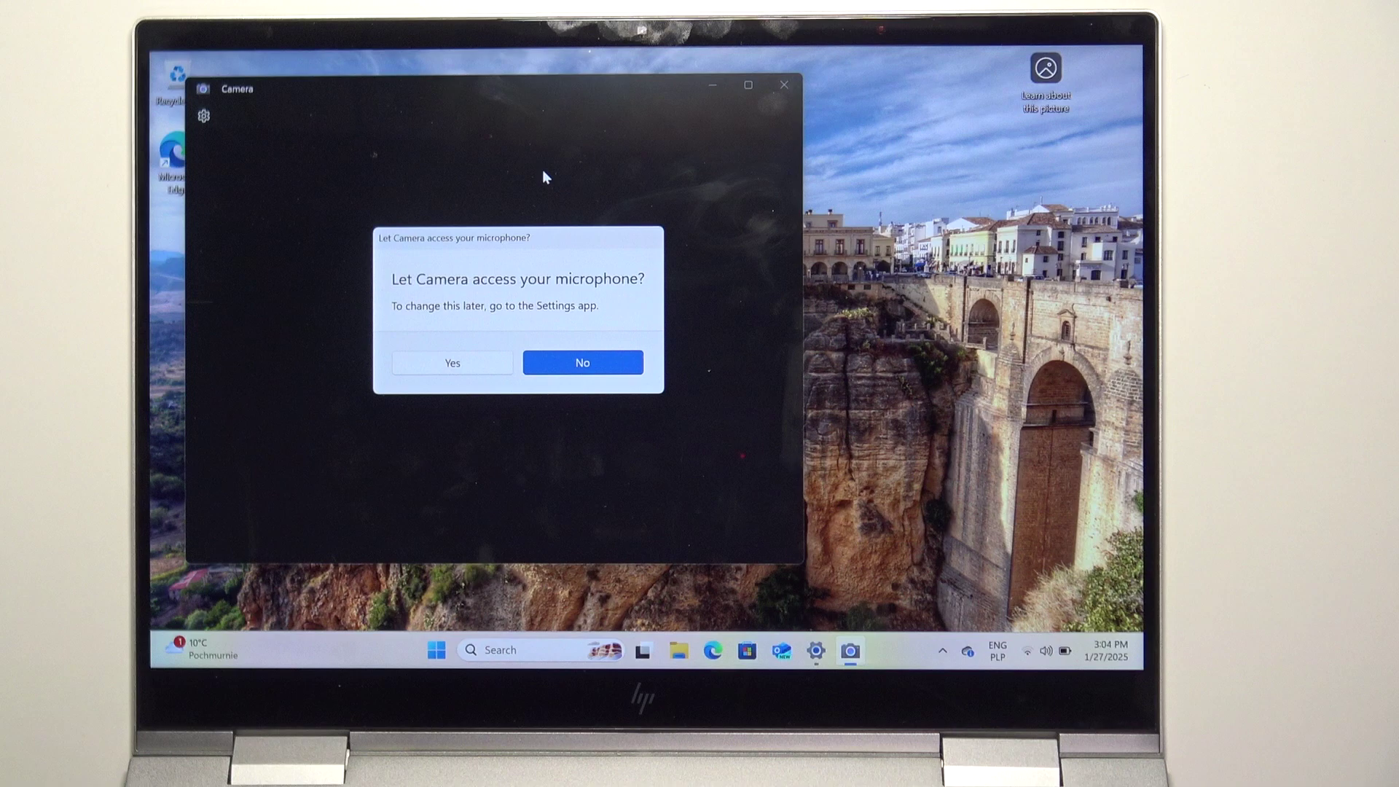
{"action": "left_click", "coordinate": [454, 366]}
{"action": "left_click", "coordinate": [454, 367]}
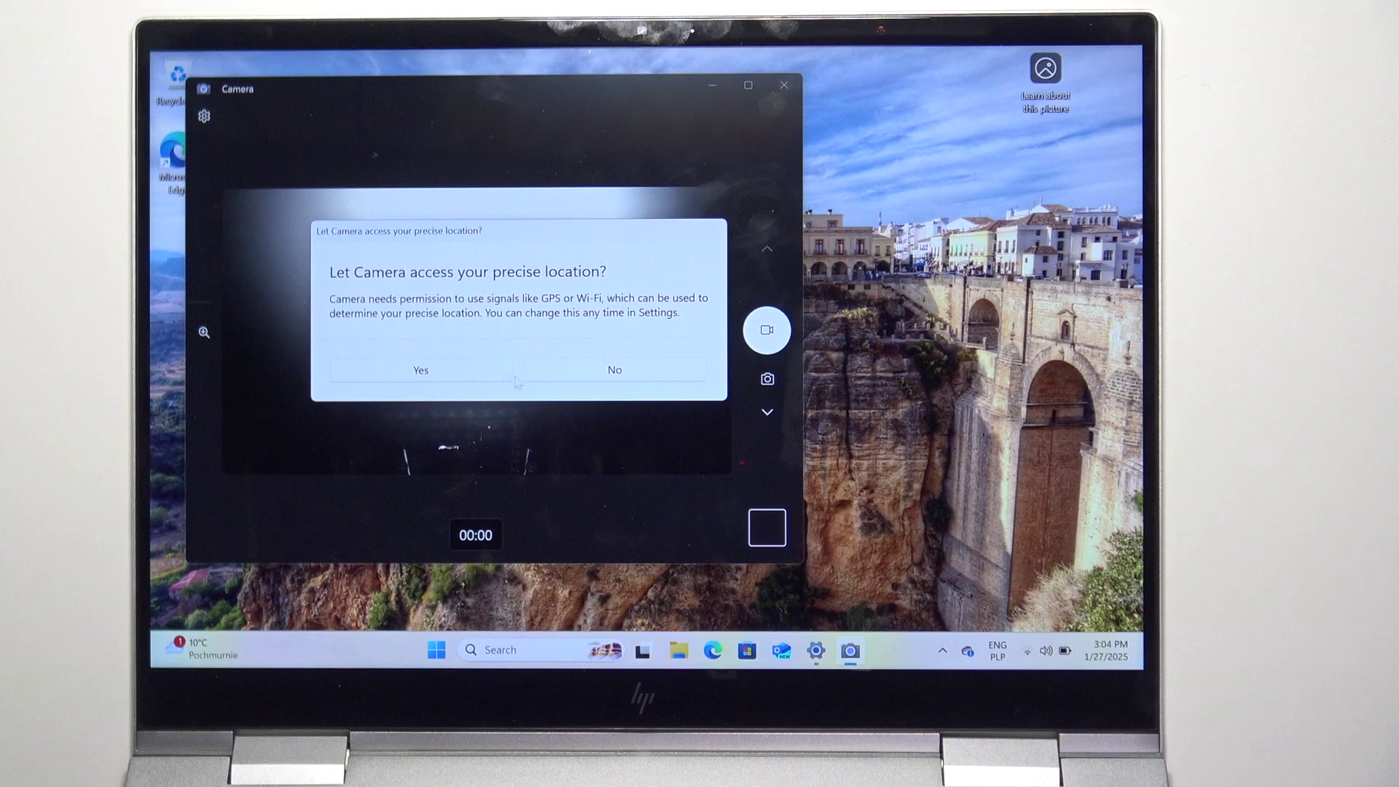
Grant Camera precise location access, then close the Camera window to the desktop
{"action": "left_click", "coordinate": [422, 373]}
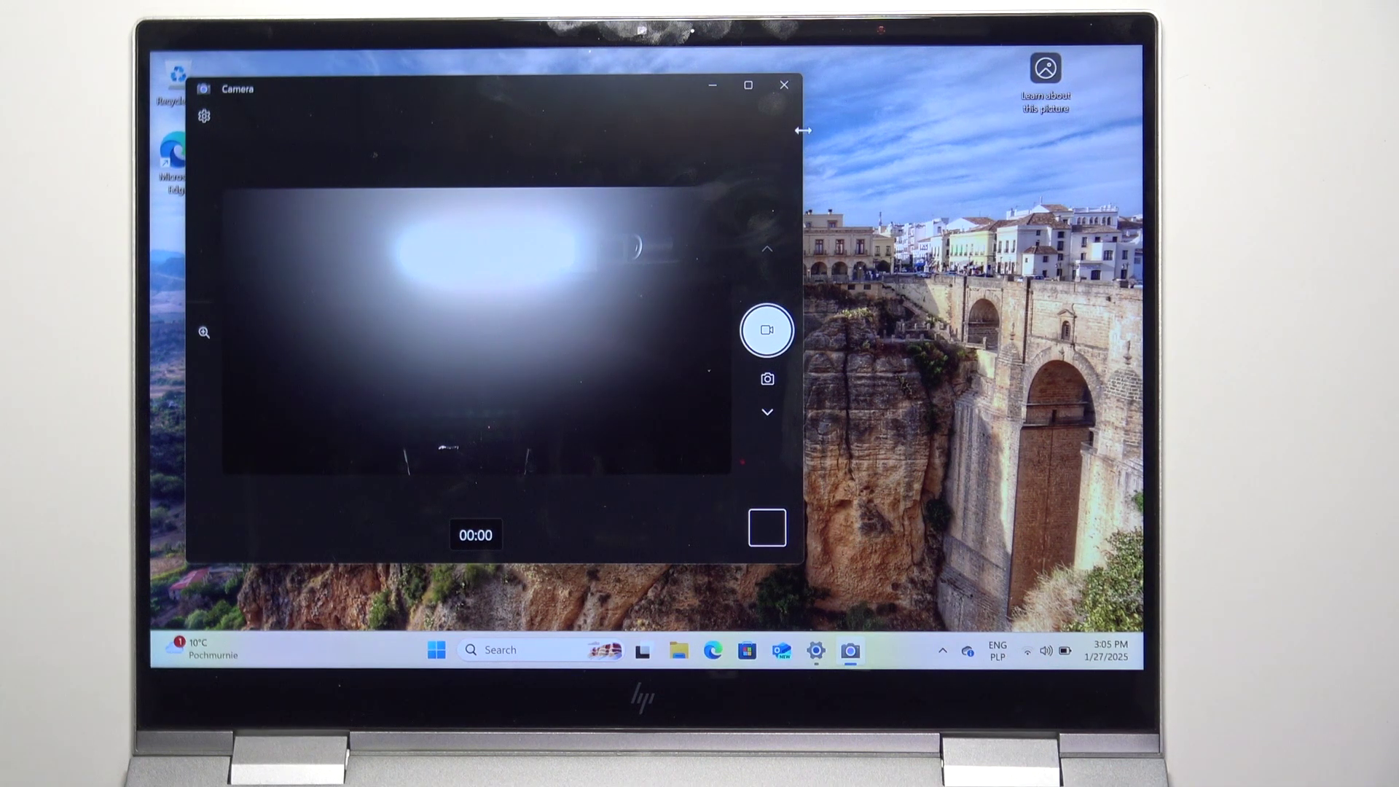
{"action": "left_click", "coordinate": [783, 86]}
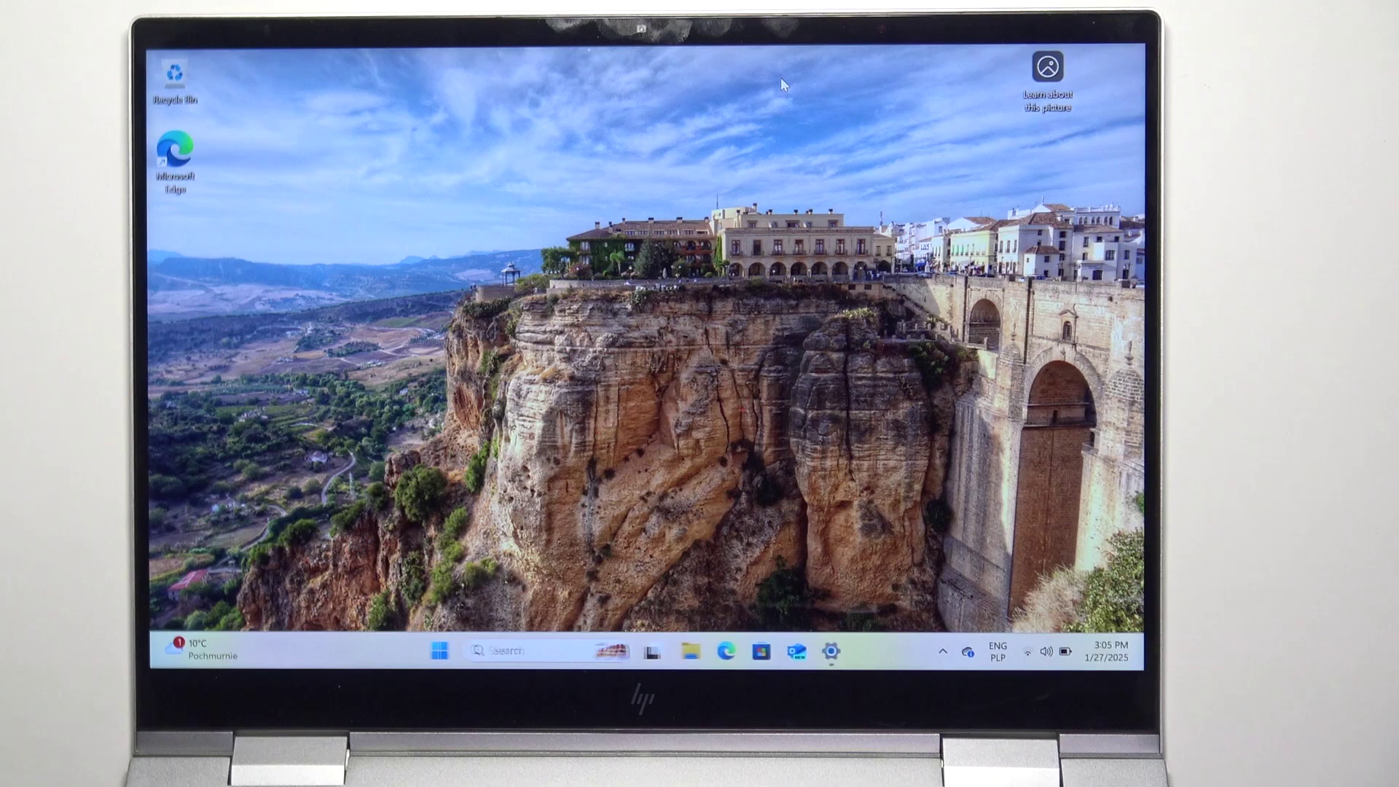